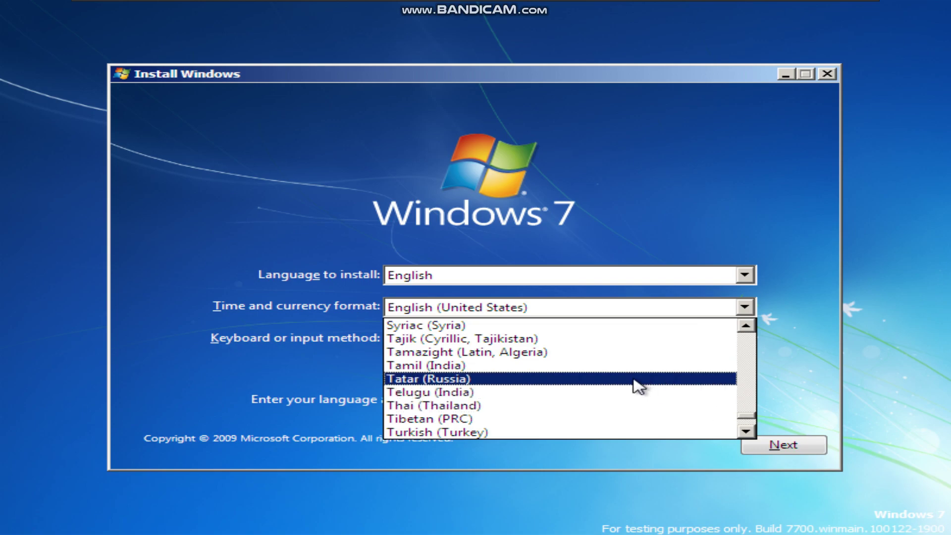
Step: Set the time and currency format to Thai (Thailand) and start the Windows installation
left_click(633, 364)
left_click(762, 437)
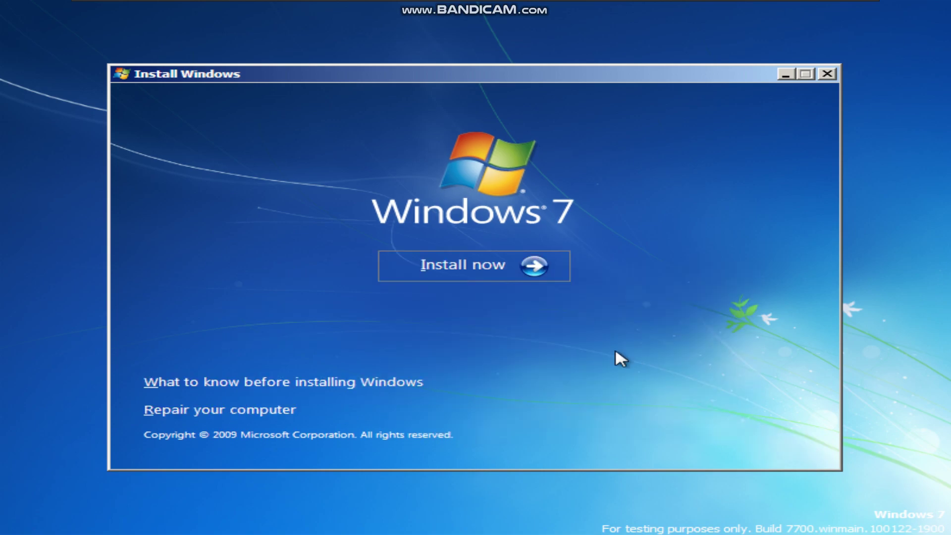
left_click(532, 269)
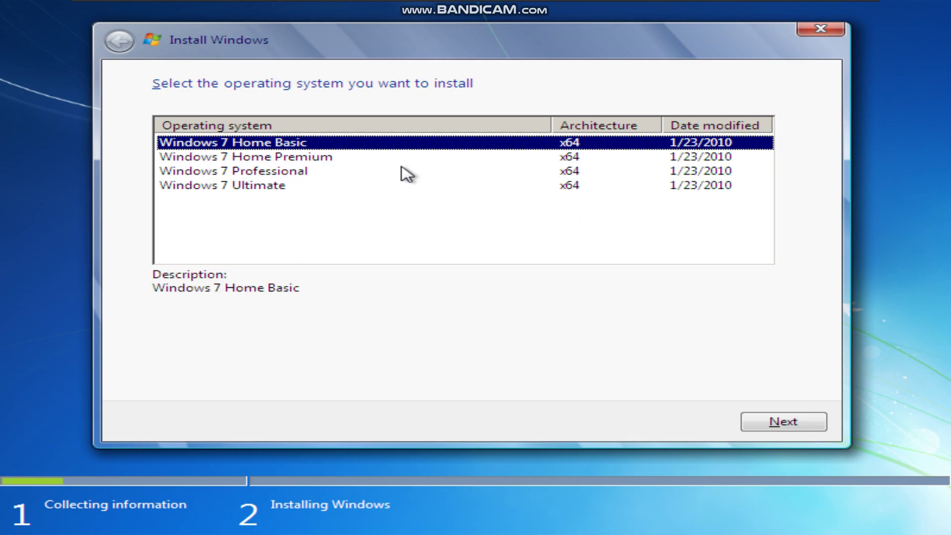
Step: Select the Windows 7 Ultimate x64 edition for installation and accept the license terms
left_click(305, 185)
left_click(755, 416)
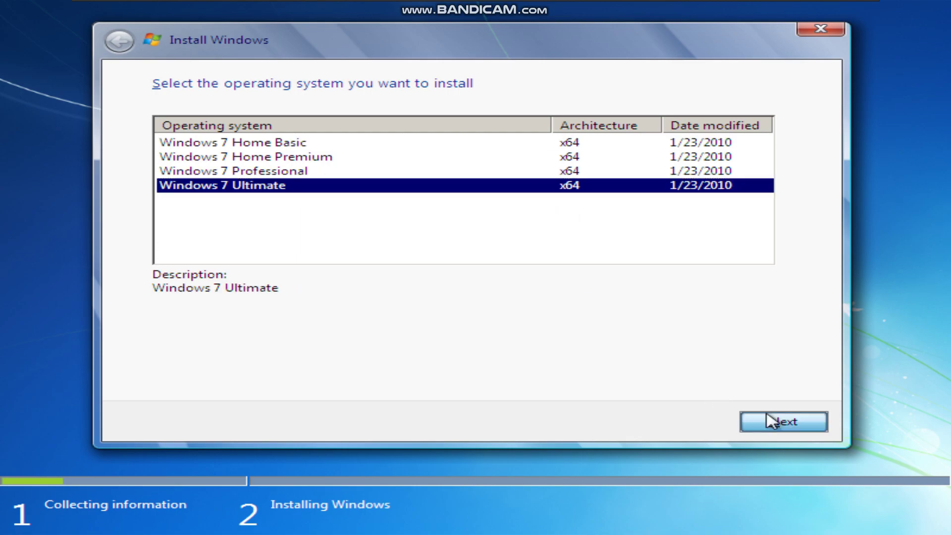
left_click(300, 387)
left_click(753, 426)
Step: Choose the installation type and start installing Windows on the preselected disk
left_click(440, 248)
left_click(784, 422)
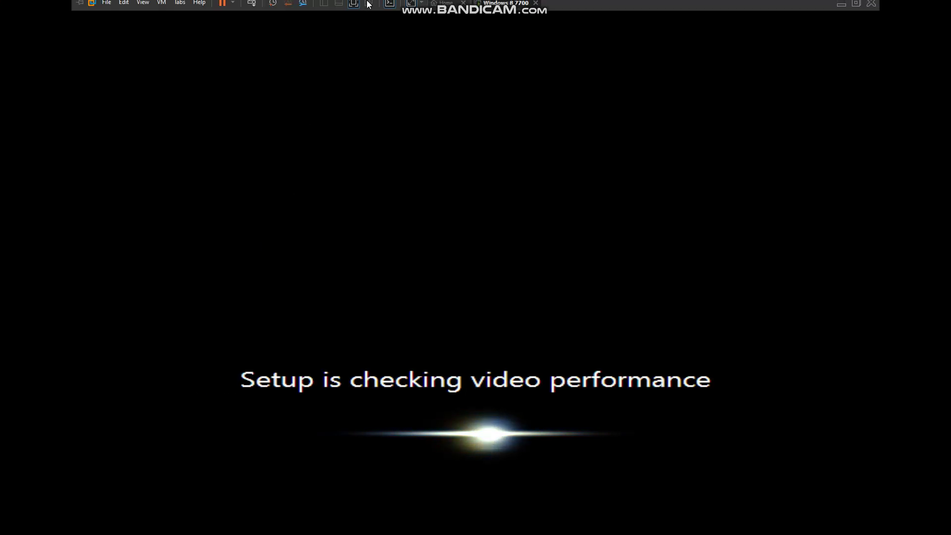
Step: Enter the account's user name, keep the suggested computer name and leave the password blank
left_click(476, 20)
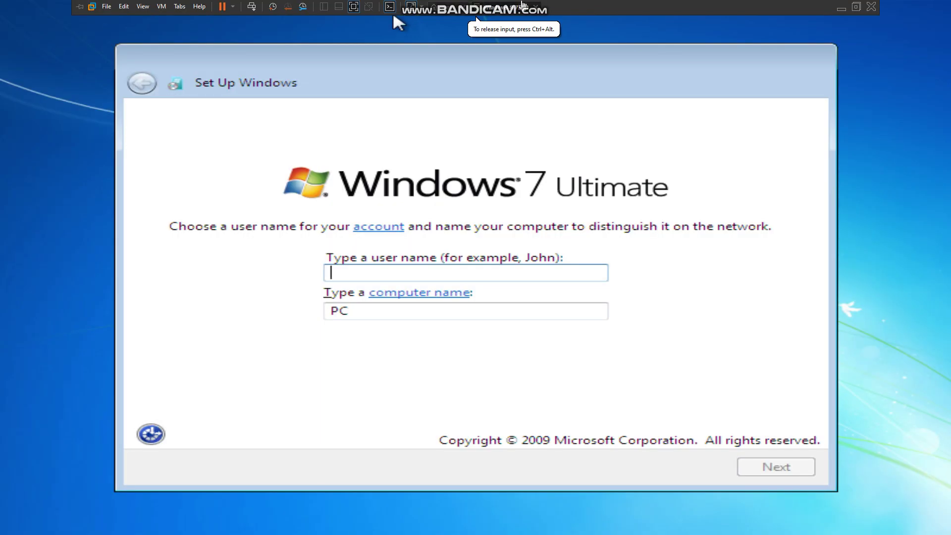
left_click(396, 274)
type("Smart")
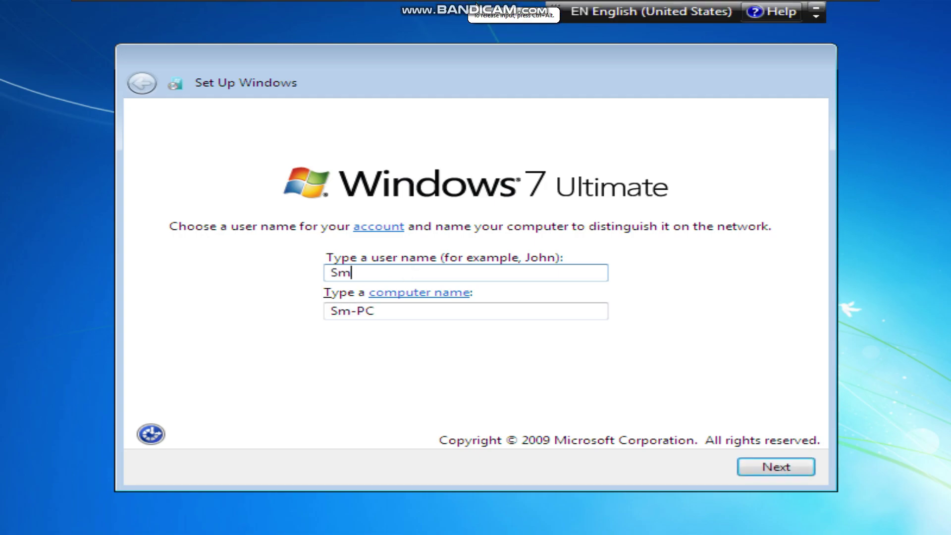
key("Return")
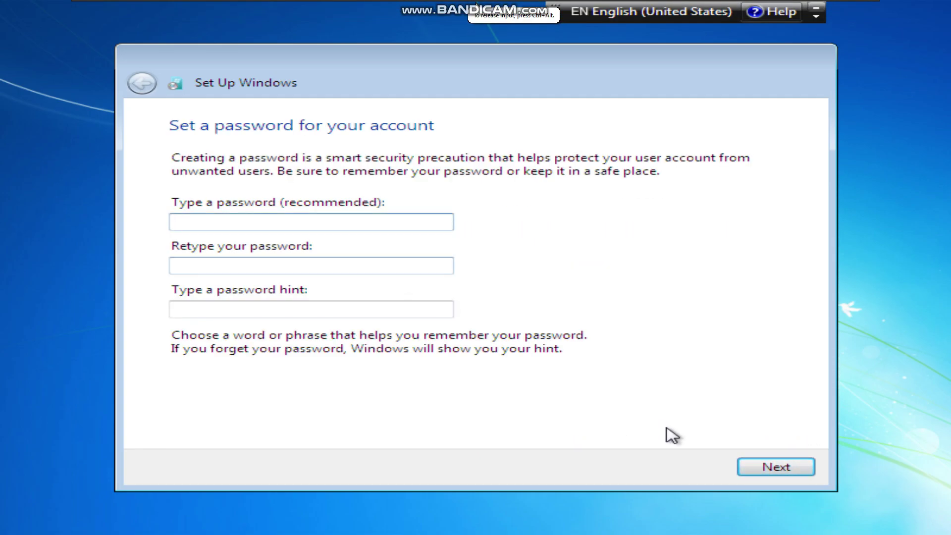
left_click(765, 468)
left_click(747, 466)
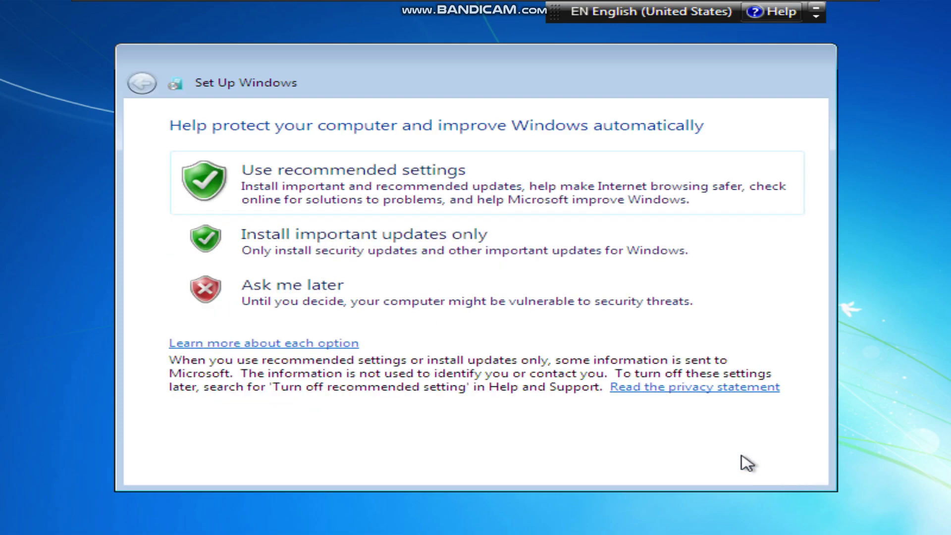
Step: Choose Ask me later for the update settings and set the computer's location to Home network
left_click(372, 308)
left_click(773, 468)
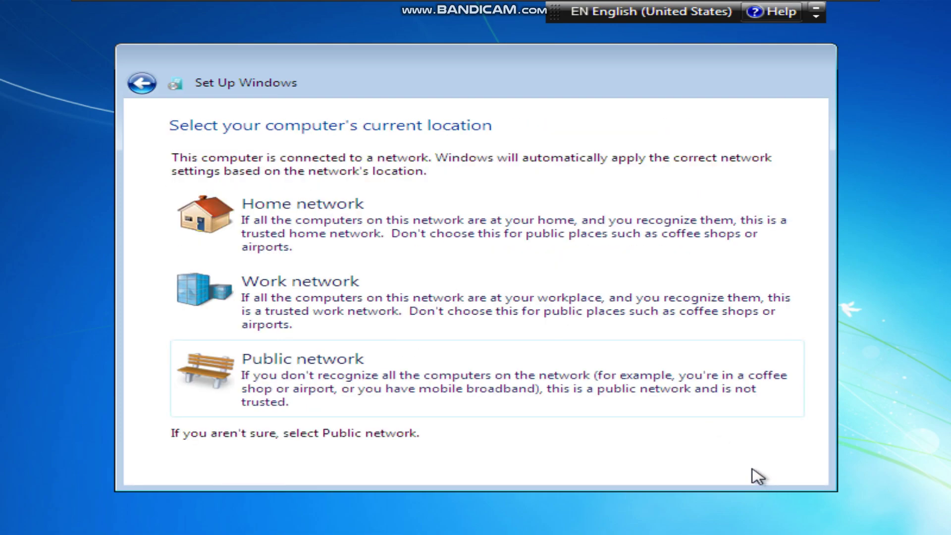
left_click(373, 229)
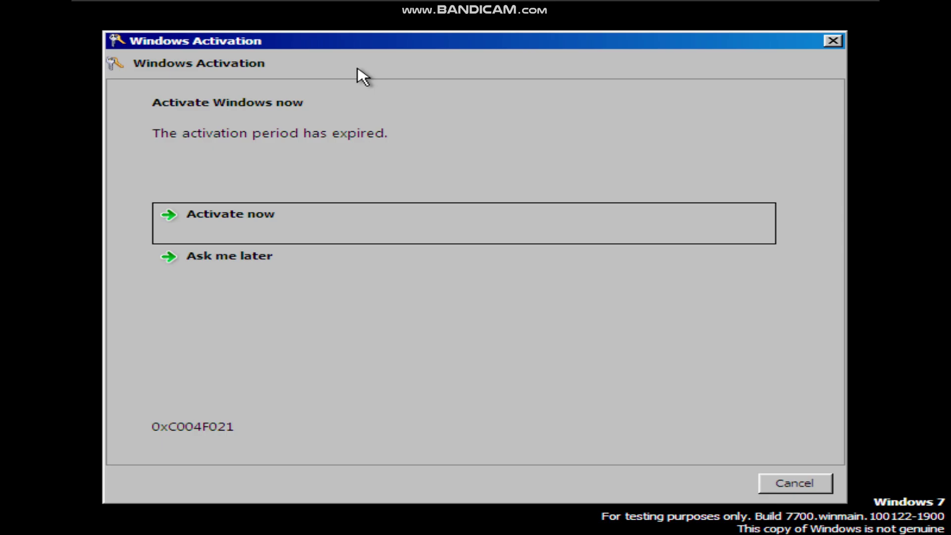
Step: Postpone Windows activation with Ask me later and dismiss the activation window
left_click(421, 260)
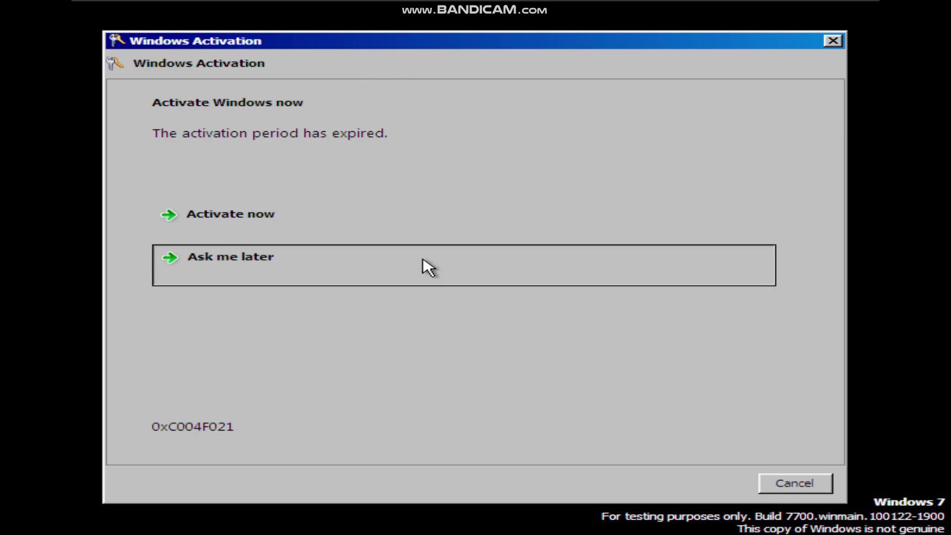
left_click(782, 480)
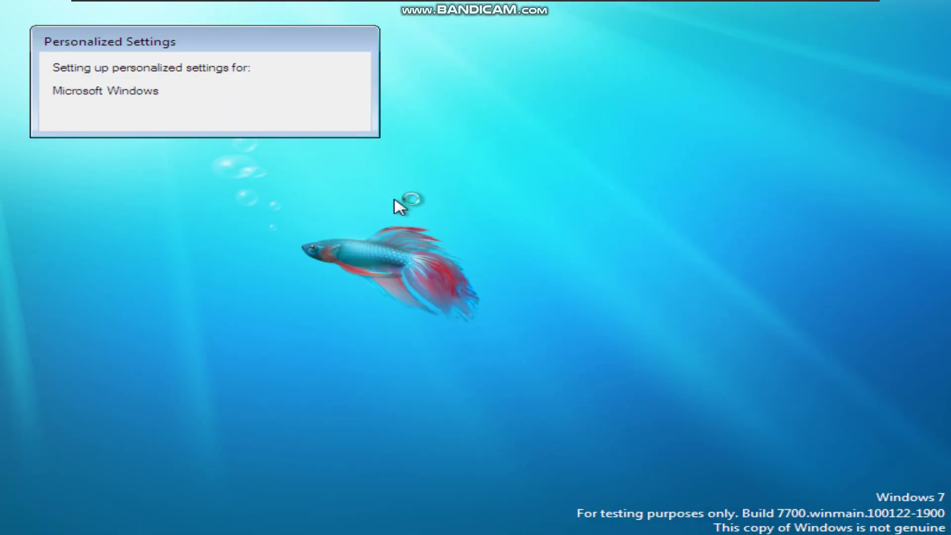
left_click_drag(262, 49, 297, 67)
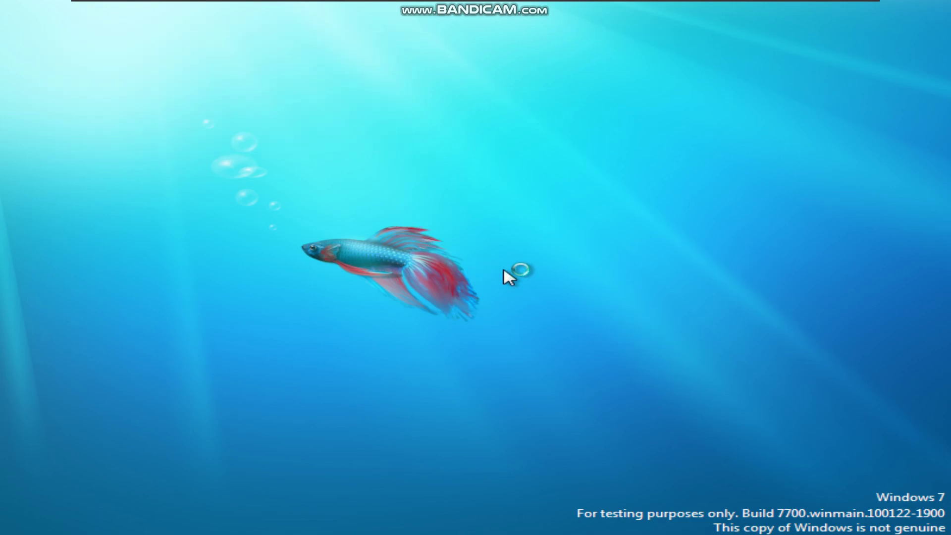
left_click_drag(363, 204, 637, 354)
Step: Try to apply the Windows 7 Aero theme in the Personalization settings and close the window
right_click(459, 259)
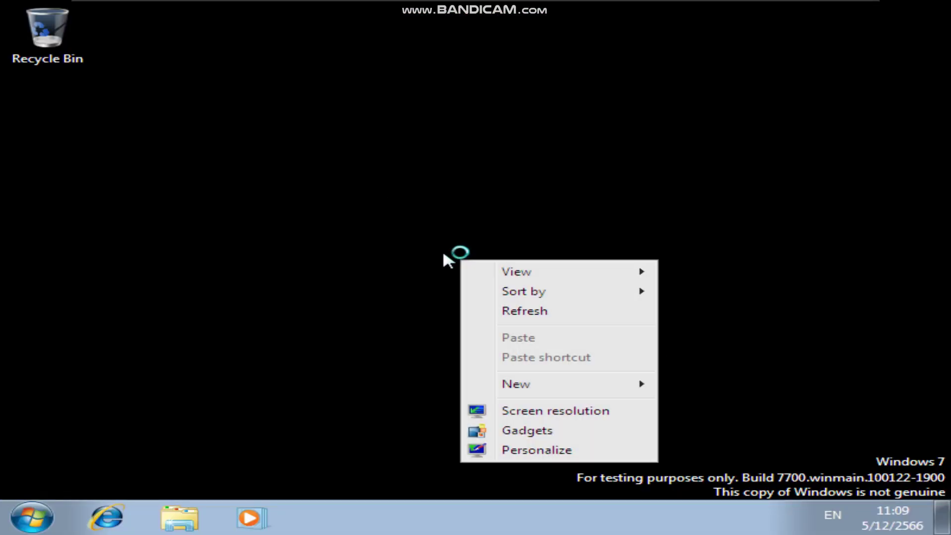
left_click(515, 450)
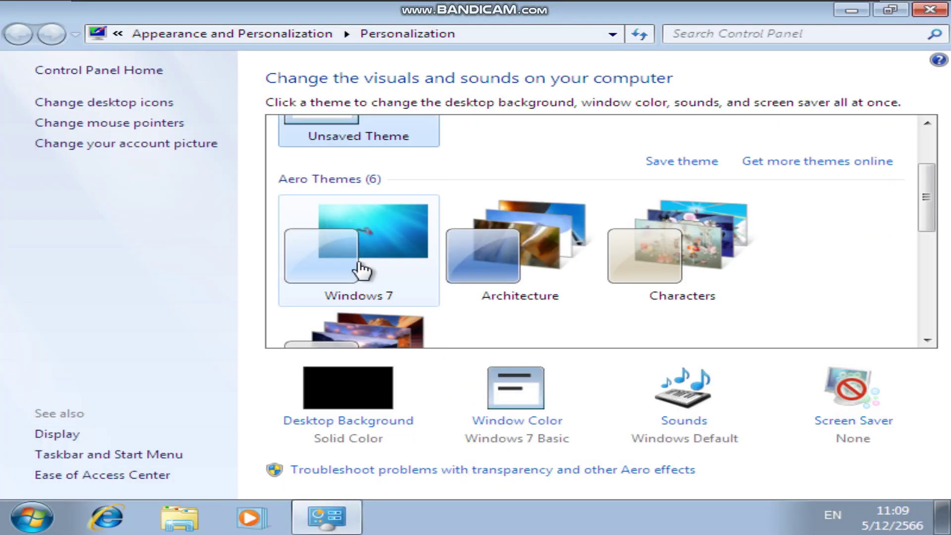
left_click(360, 270)
left_click(930, 9)
Step: Set the screen resolution to 1920 × 1080, keep the changes and close the display settings
right_click(599, 174)
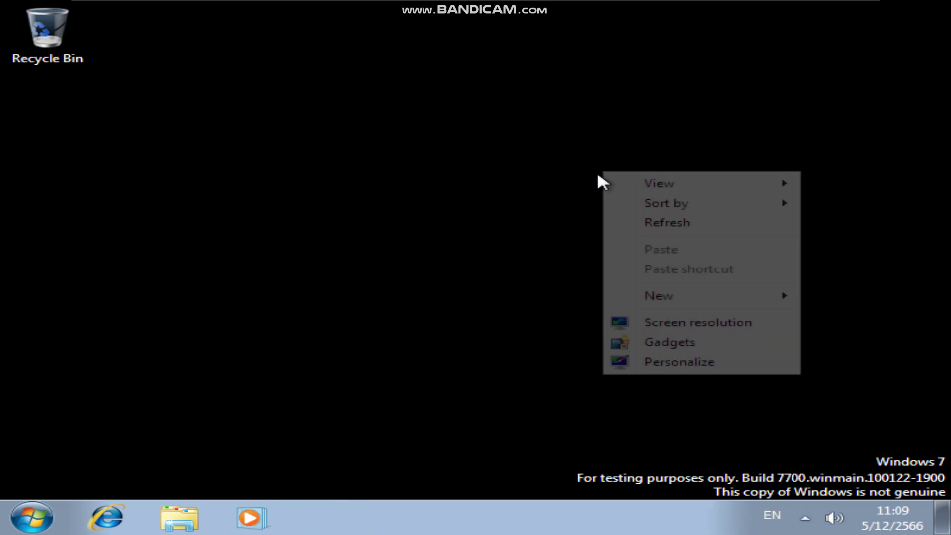
left_click(623, 322)
left_click(347, 253)
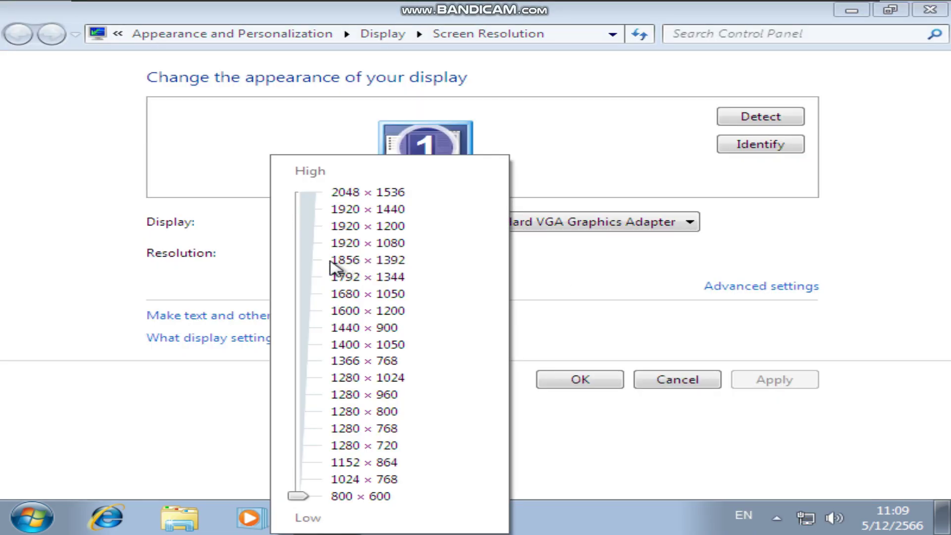
left_click(304, 243)
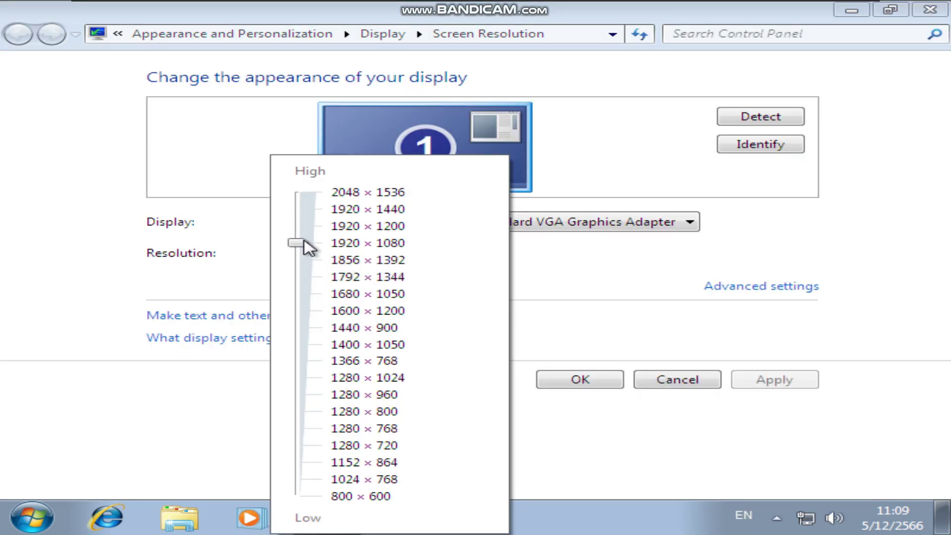
left_click(783, 383)
left_click(785, 384)
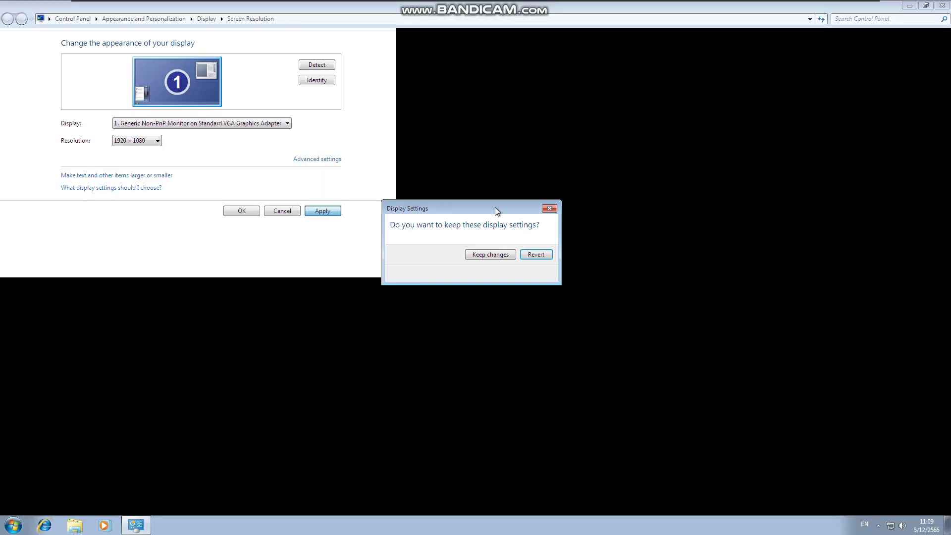
left_click(483, 255)
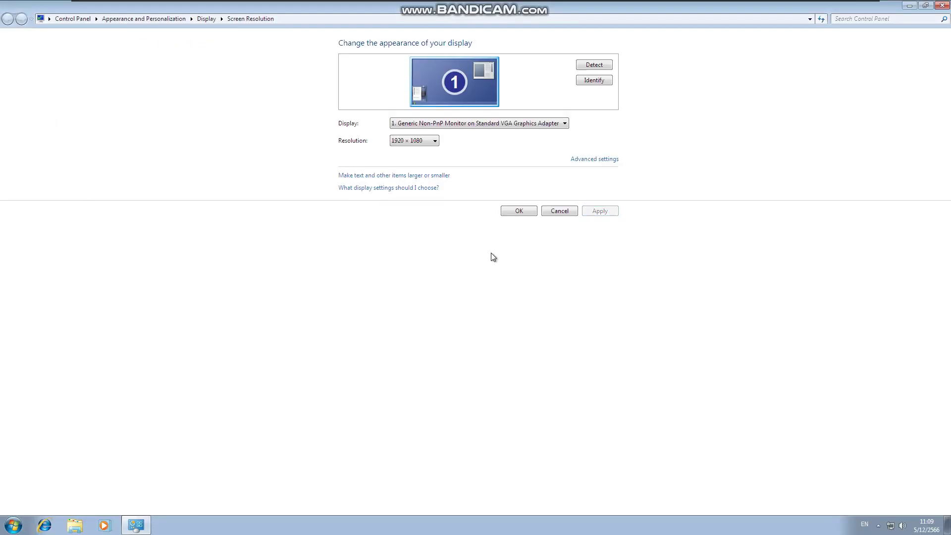
left_click(518, 211)
Step: Show the Computer icon on the desktop
left_click(13, 525)
right_click(157, 410)
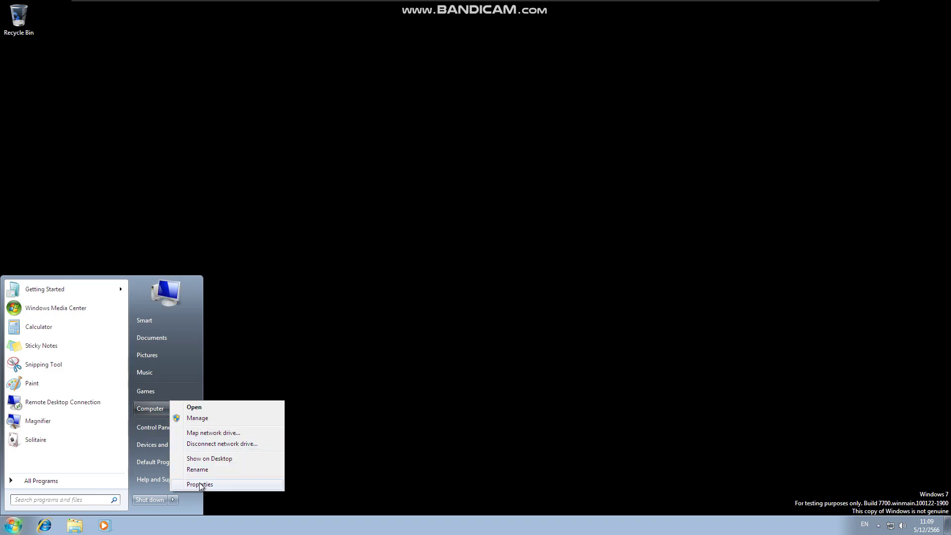
key("Escape")
right_click(186, 403)
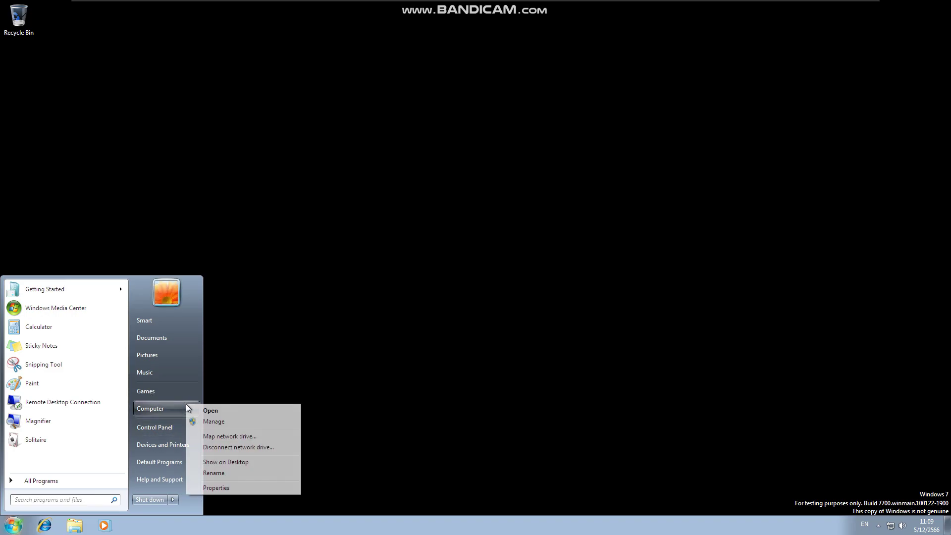
left_click(201, 462)
Step: Examine the computer's system properties and close the System window
right_click(25, 30)
left_click(68, 125)
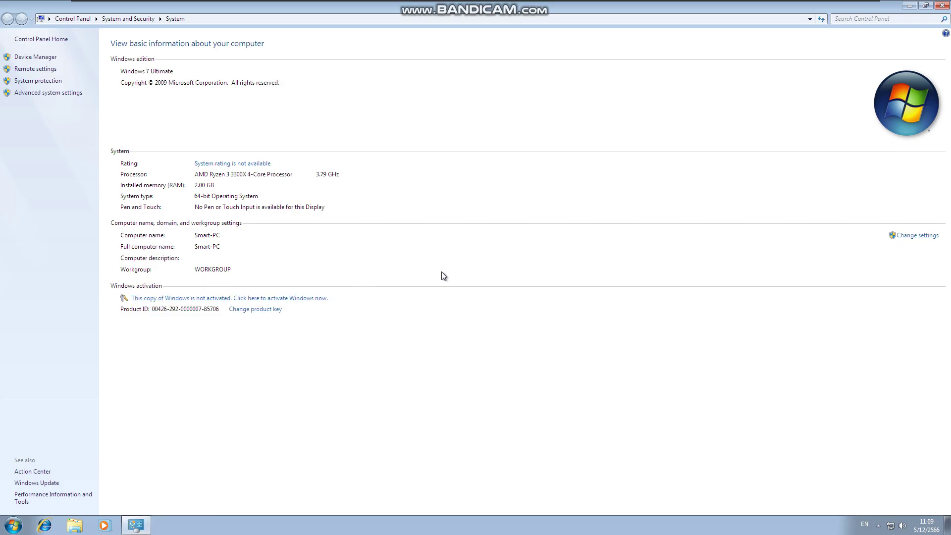
left_click(943, 5)
Step: Launch Windows Media Center and dismiss its video card warning
left_click(14, 525)
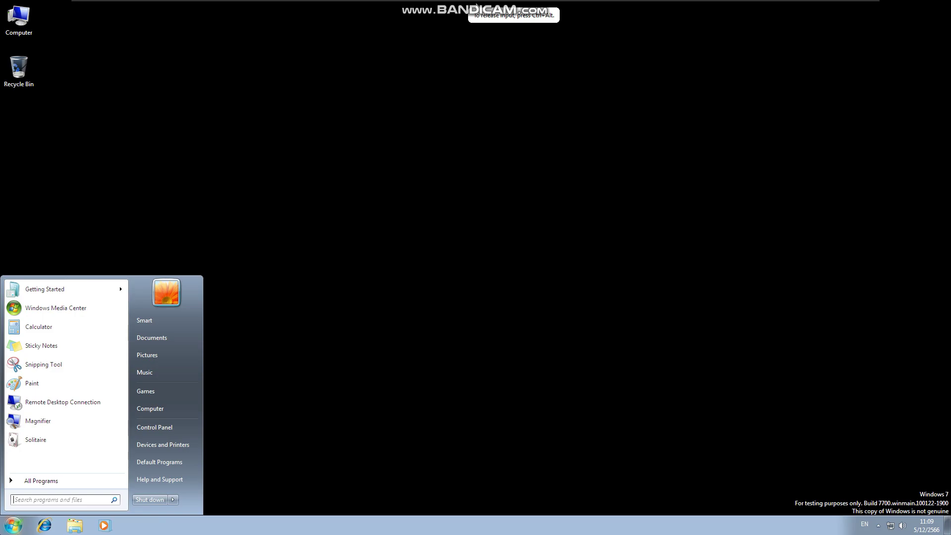
left_click(64, 309)
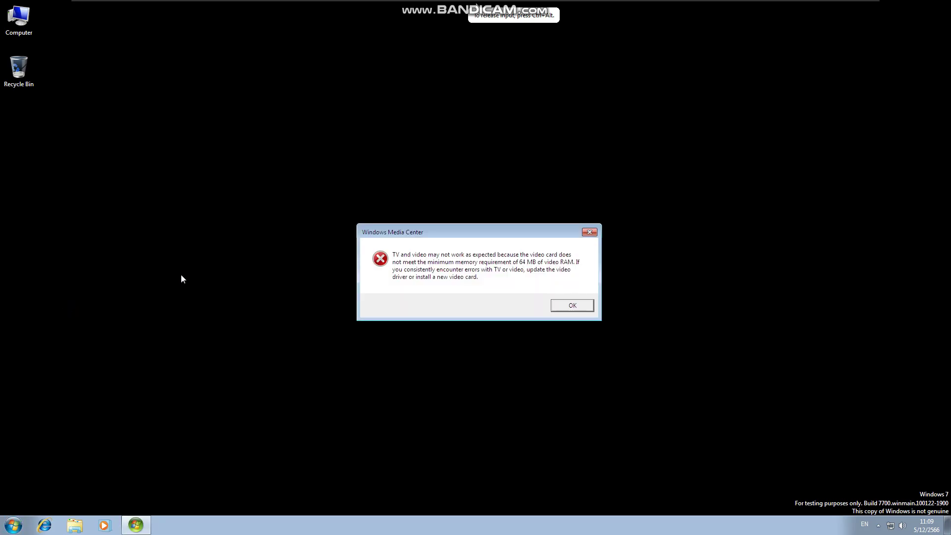
left_click(575, 302)
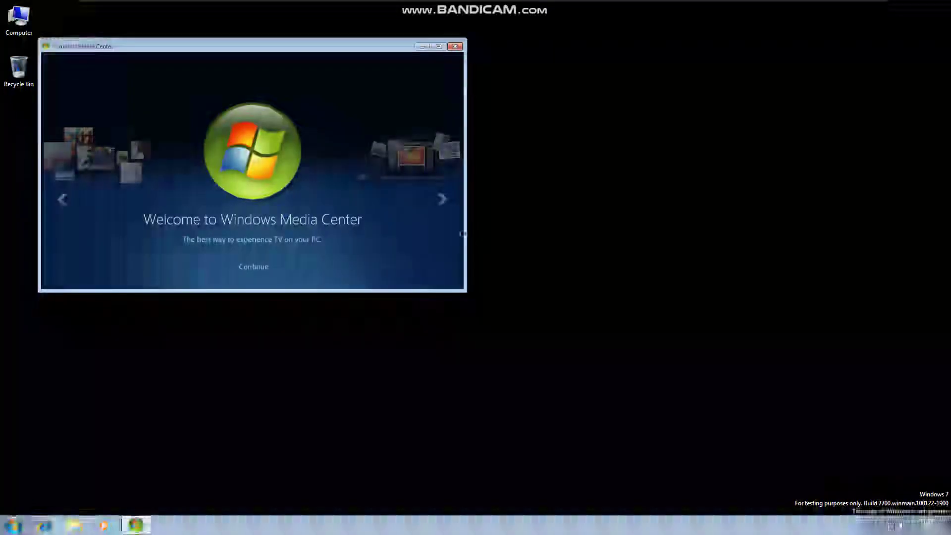
Step: Launch Magnifier and close the Internet Explorer window
key("super")
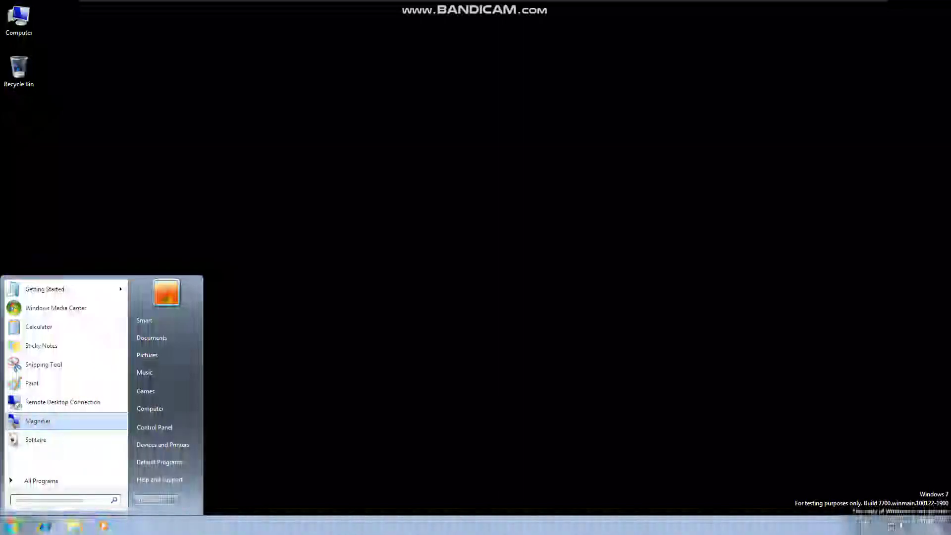
left_click(38, 421)
key("super")
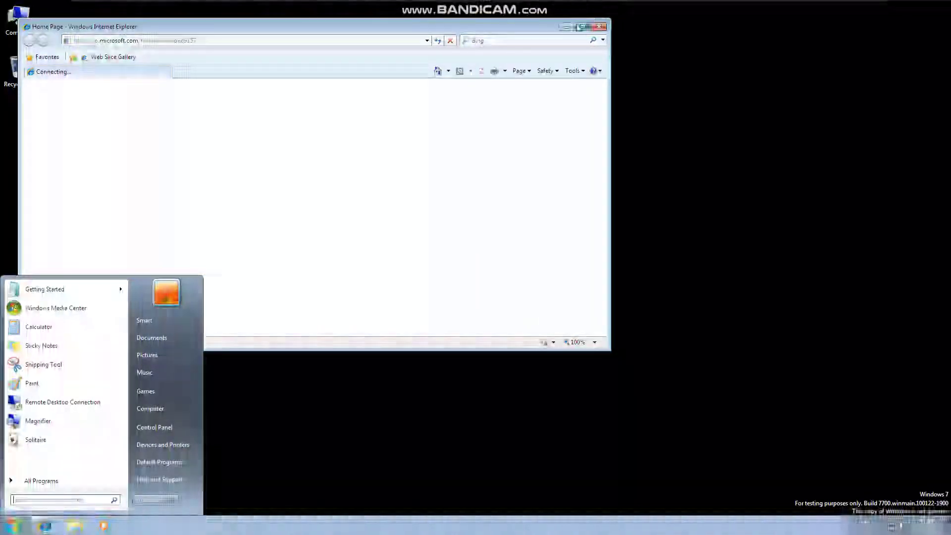
left_click(599, 26)
key("super")
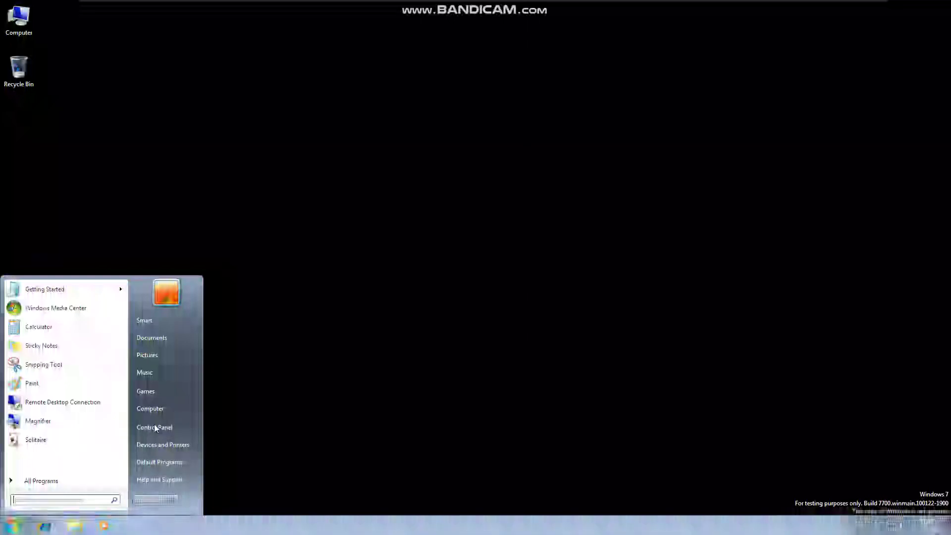
key("super")
key("super")
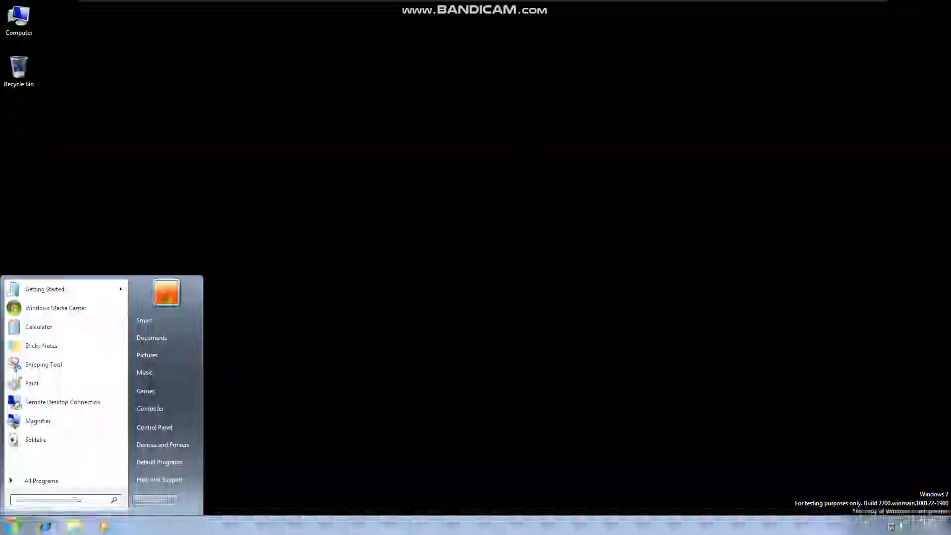
left_click(241, 399)
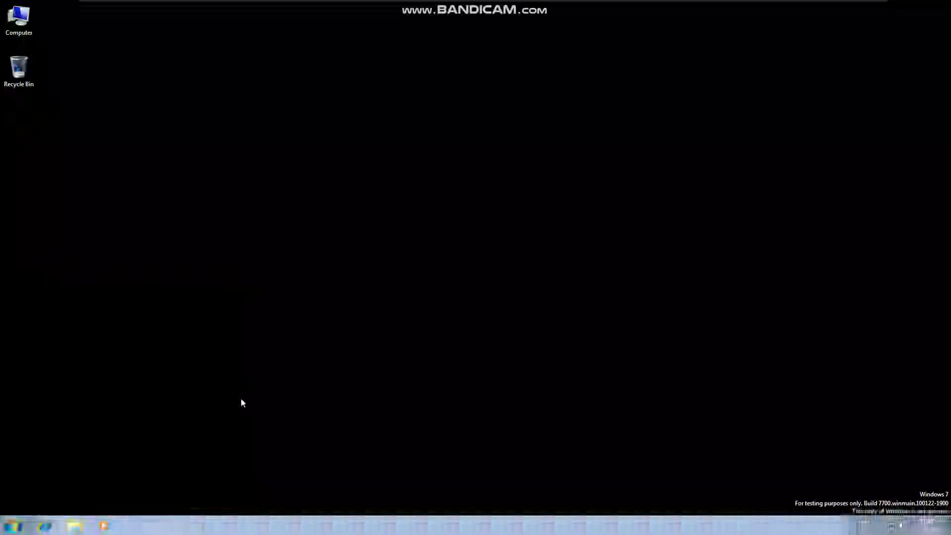
Step: Log off from Windows through the Shut Down Windows dialog and dismiss the error dialog
key("alt+F4")
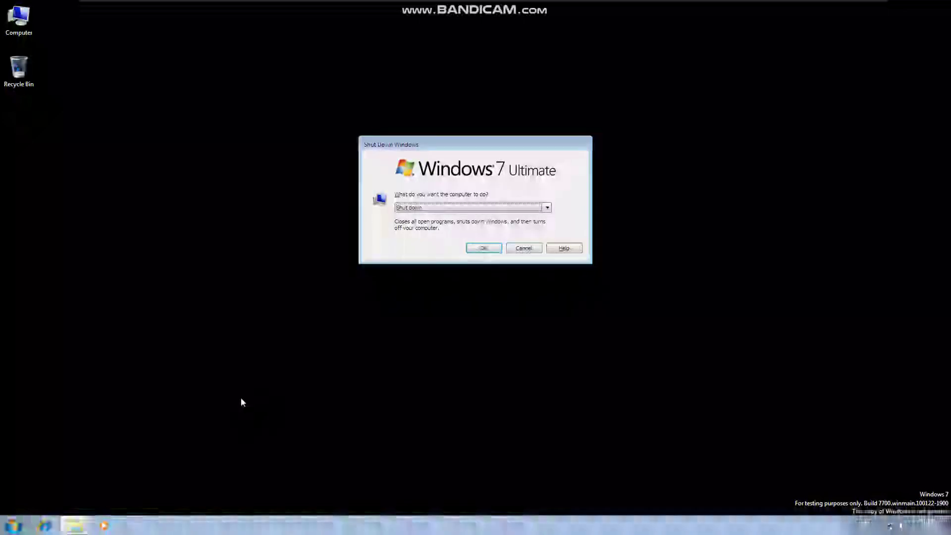
left_click(499, 207)
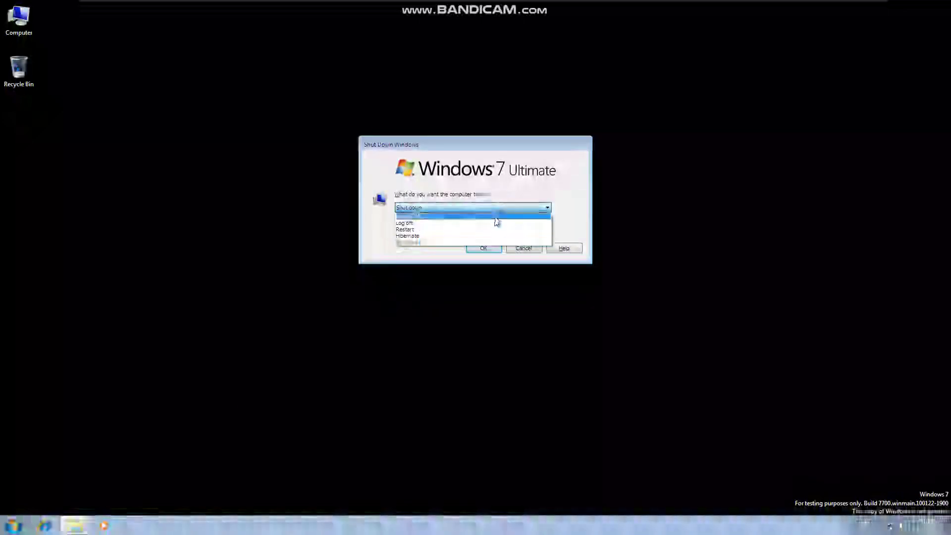
left_click(495, 221)
left_click(483, 248)
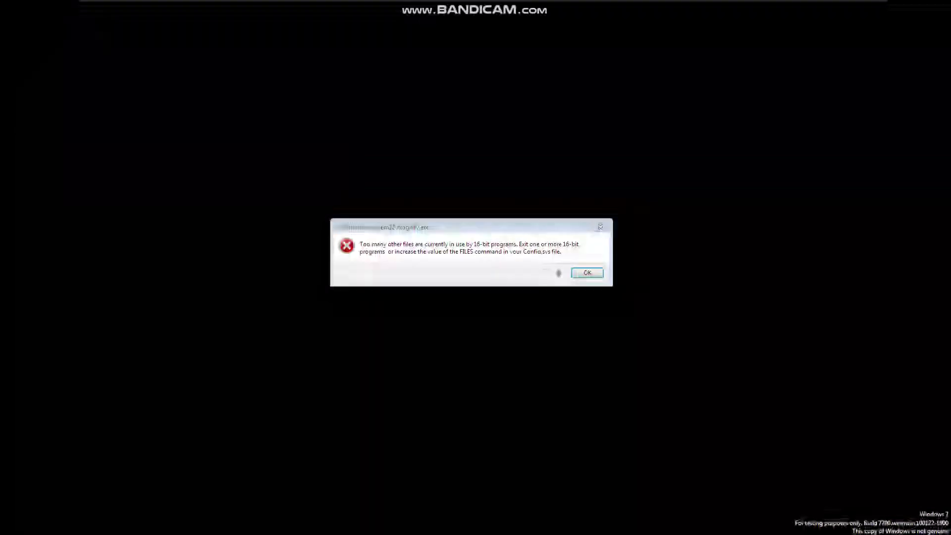
left_click(580, 272)
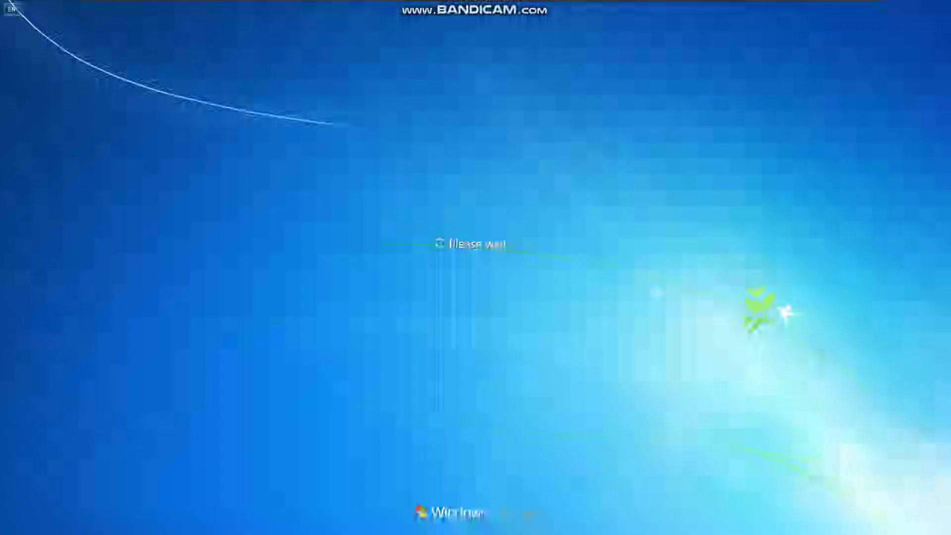
Step: Log back on to Windows and cancel the Windows Activation dialog
left_click(471, 311)
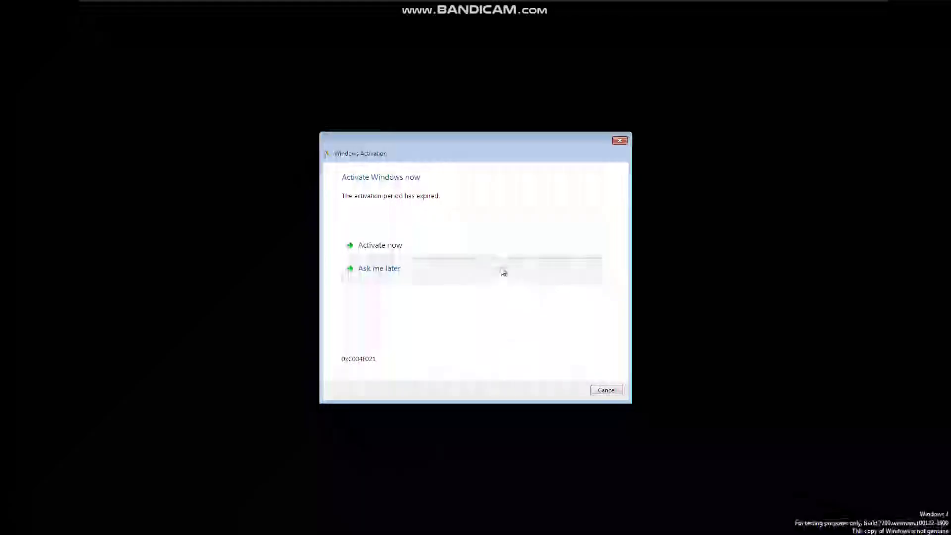
left_click(504, 271)
left_click(606, 389)
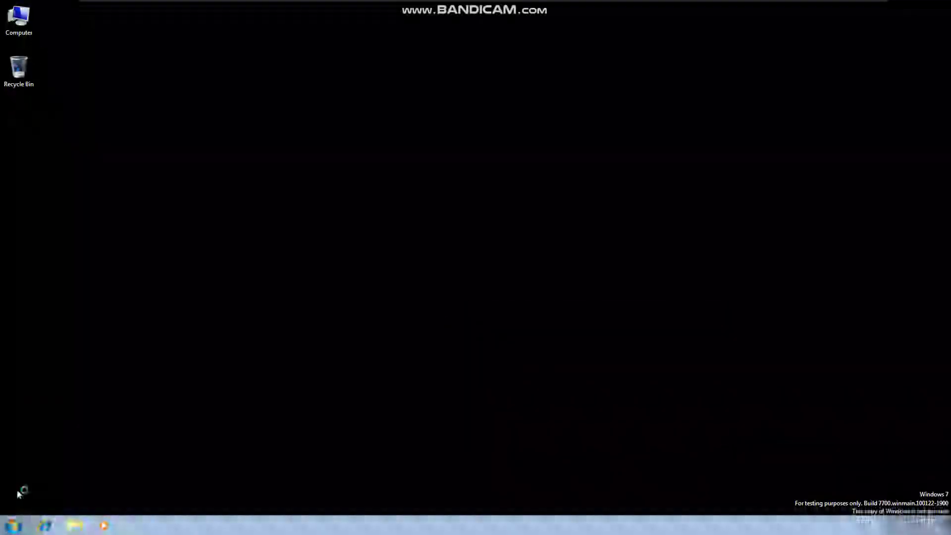
Step: Close the Default Programs window and add the Control Panel icon to the desktop
left_click(14, 525)
right_click(165, 432)
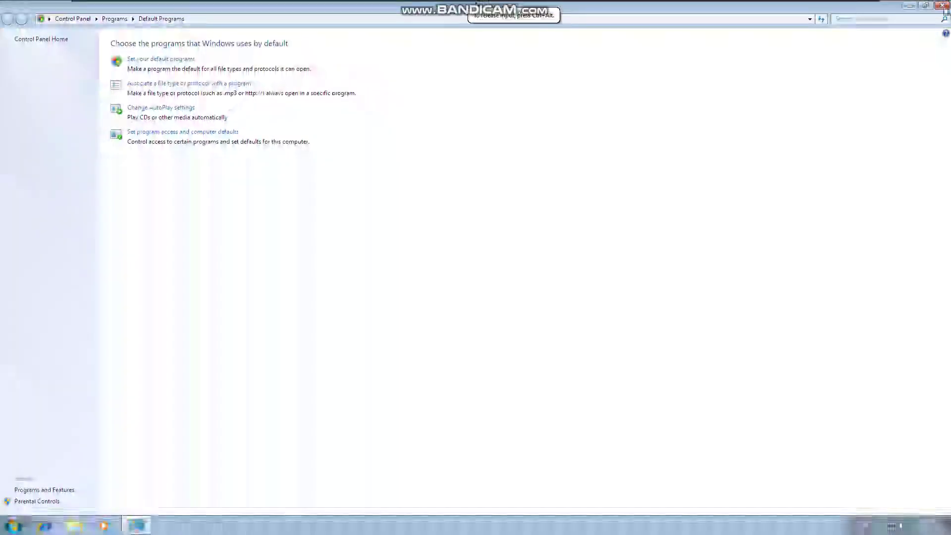
key("alt+F4")
key("super")
right_click(166, 425)
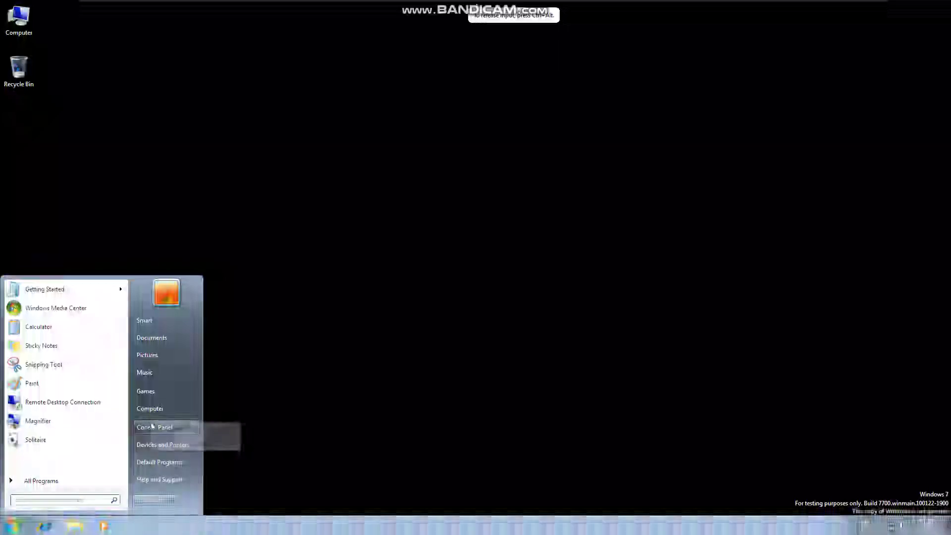
left_click(179, 446)
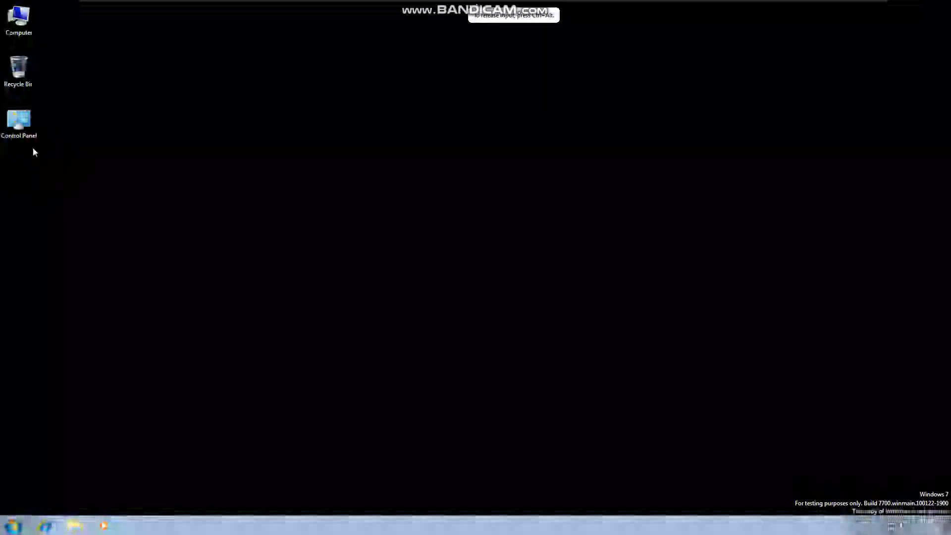
Step: Open Control Panel from the desktop, show its items as large icons and open Power Options
double_click(15, 124)
left_click(626, 44)
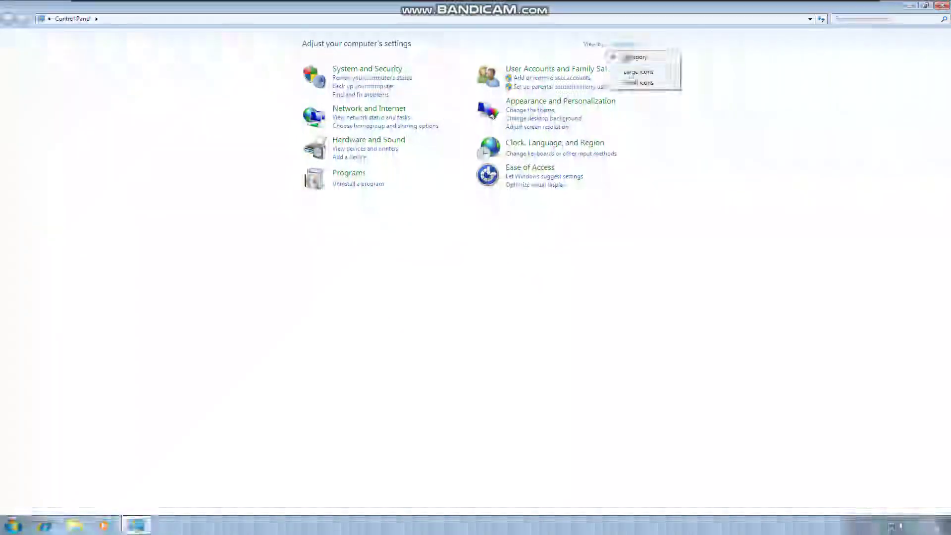
left_click(634, 70)
left_click(561, 208)
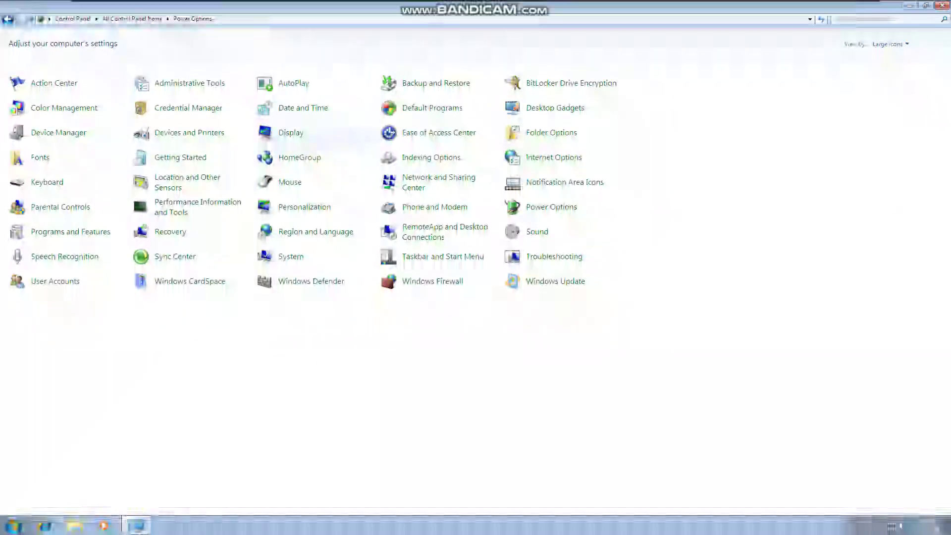
Step: Start Task Manager and add the Tablet PC Input Panel toolbar to the taskbar
right_click(194, 524)
left_click(212, 502)
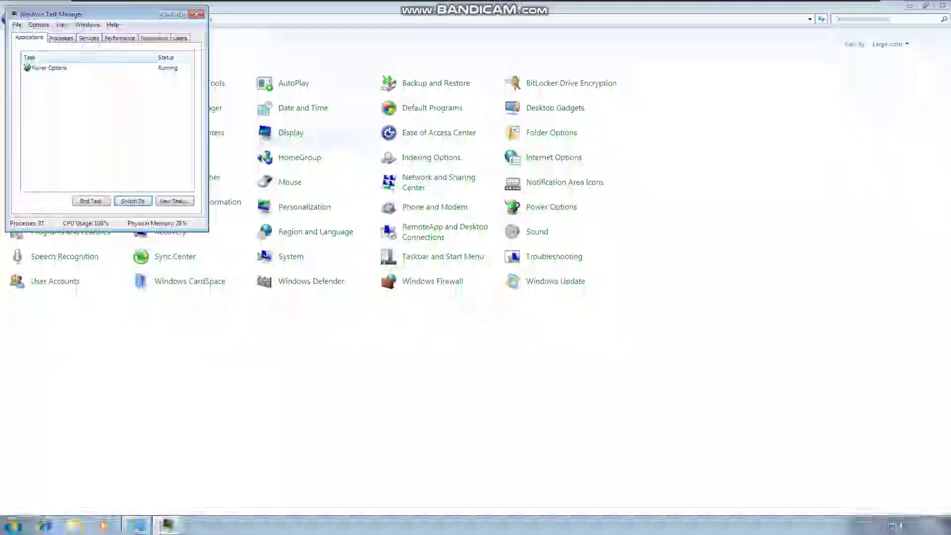
right_click(199, 525)
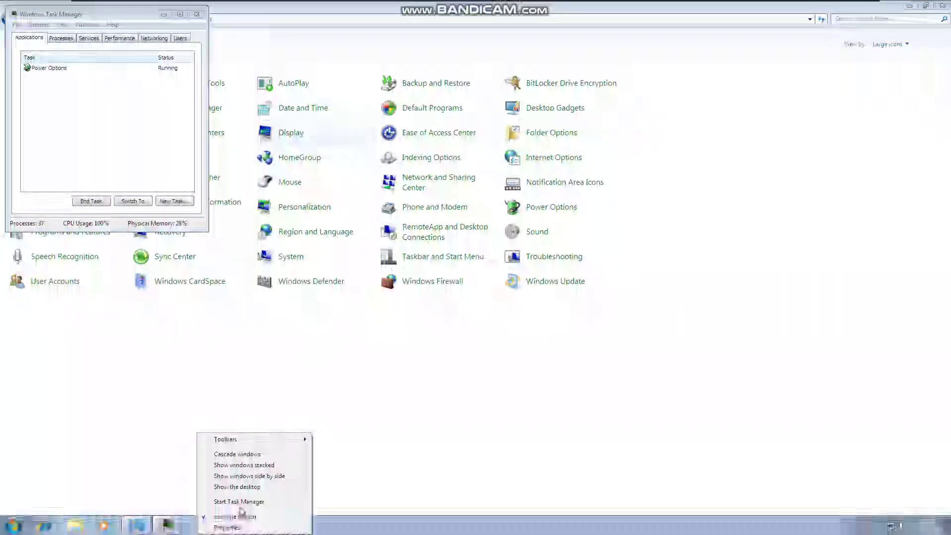
mouse_move(257, 443)
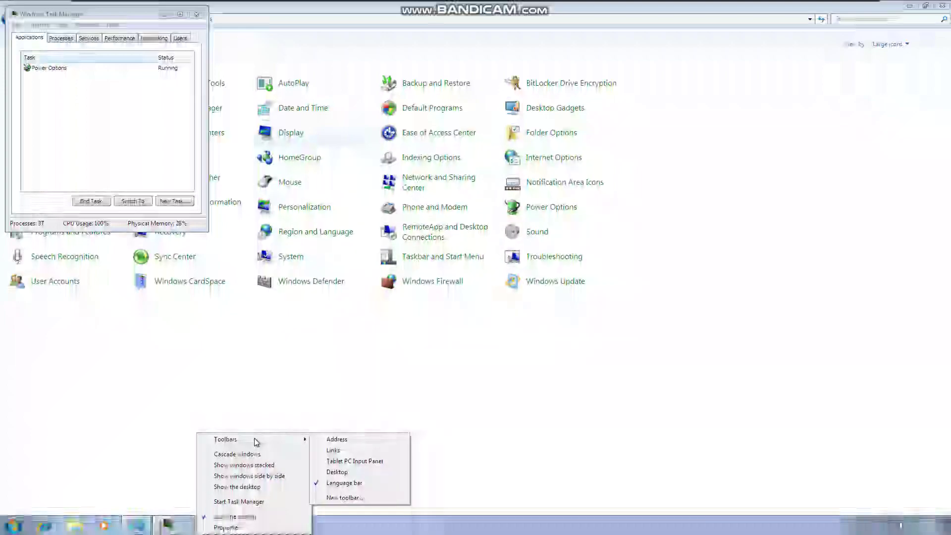
left_click(344, 462)
Step: Open Taskbar and Start Menu Properties, move the dialog clear of the corner and examine its Start Menu and Toolbars settings
right_click(230, 524)
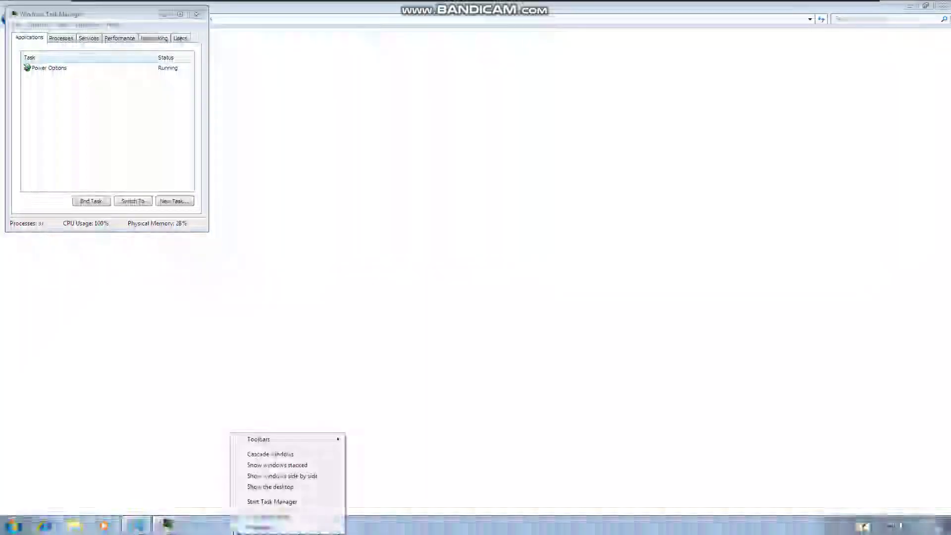
left_click(267, 528)
right_click(258, 526)
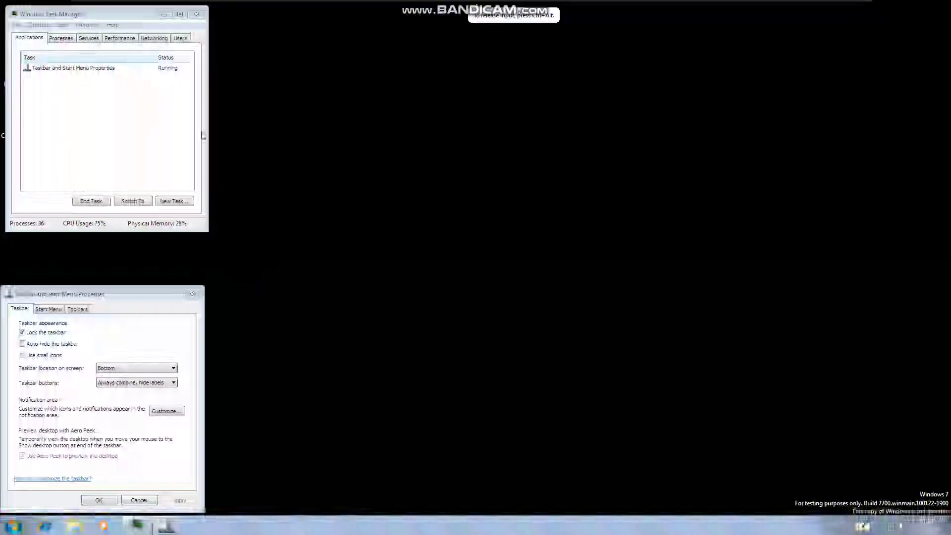
left_click(104, 70)
left_click(120, 288)
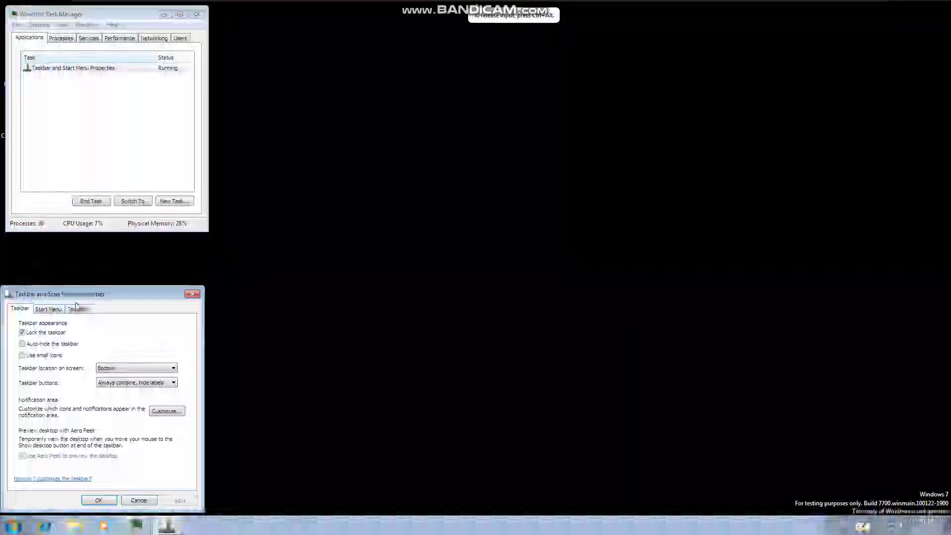
left_click_drag(120, 287, 238, 274)
left_click(168, 296)
left_click(195, 295)
left_click(174, 296)
left_click(226, 332)
left_click(208, 340)
left_click(201, 297)
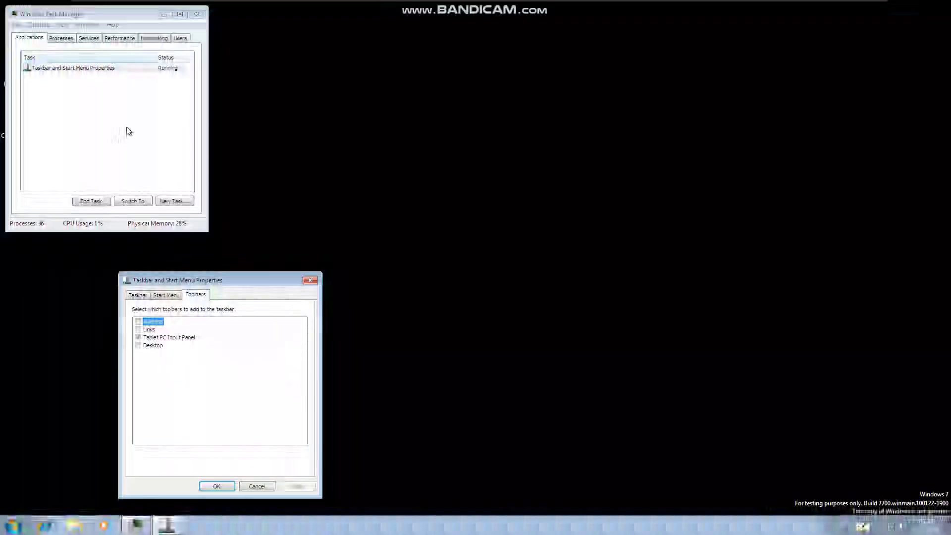
Step: End the Taskbar and Start Menu Properties task in Task Manager
left_click(172, 154)
left_click(109, 70)
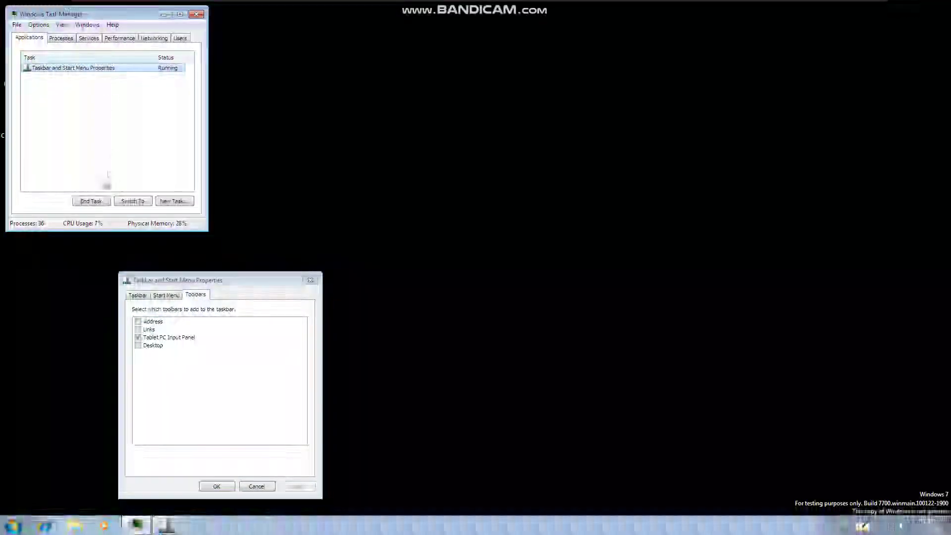
left_click(95, 202)
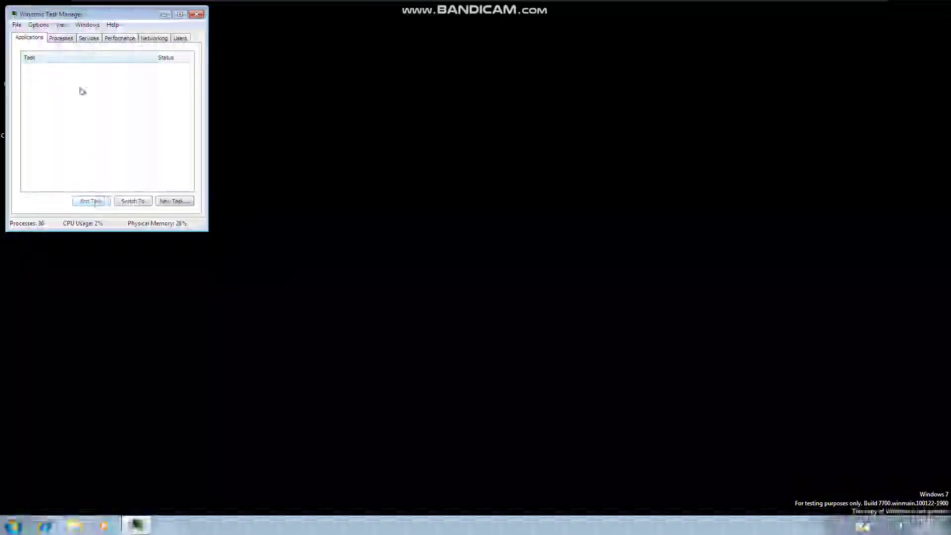
Step: Show processes from all users in Task Manager and request ending the csrss.exe system process
left_click(51, 39)
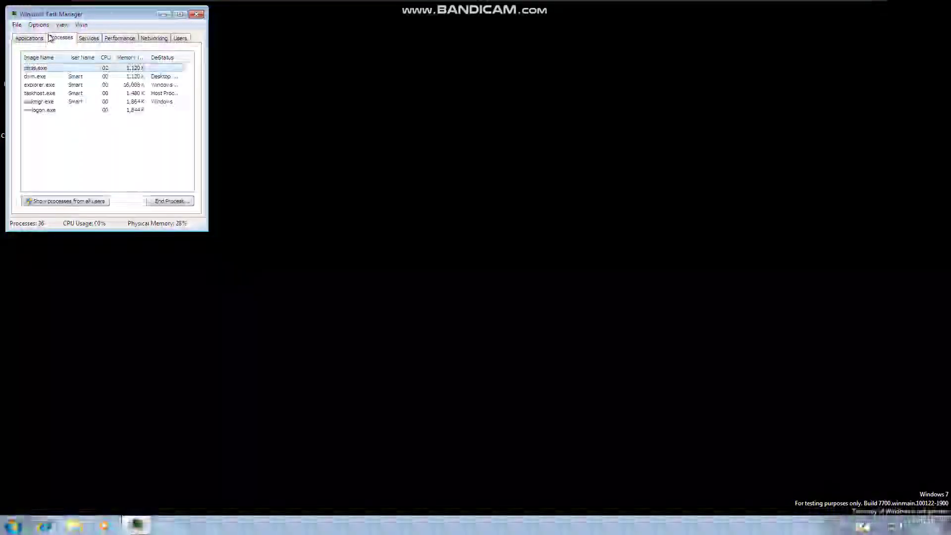
left_click(70, 201)
left_click(163, 133)
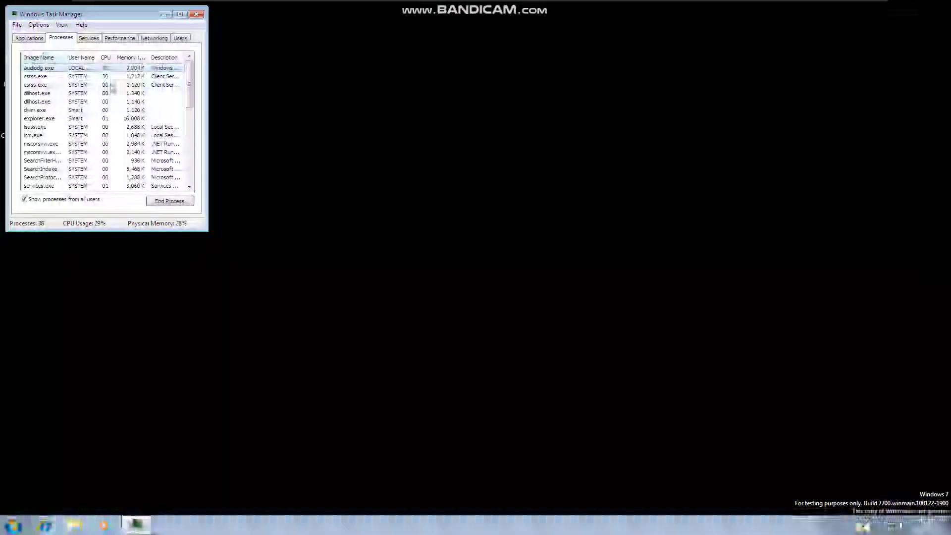
left_click(178, 203)
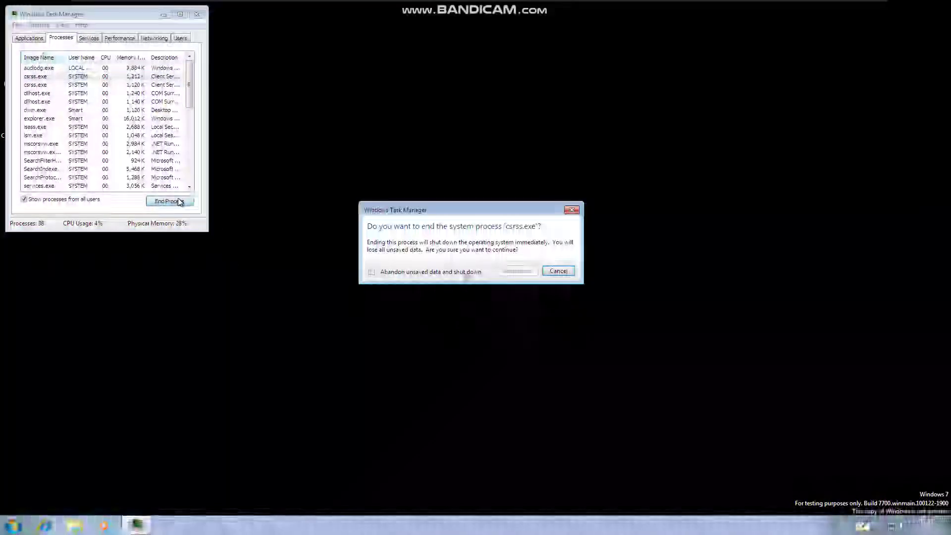
Step: Open the Tablet PC Input Panel, switch it to the on-screen keyboard and move it below the csrss.exe confirmation dialog
left_click(890, 525)
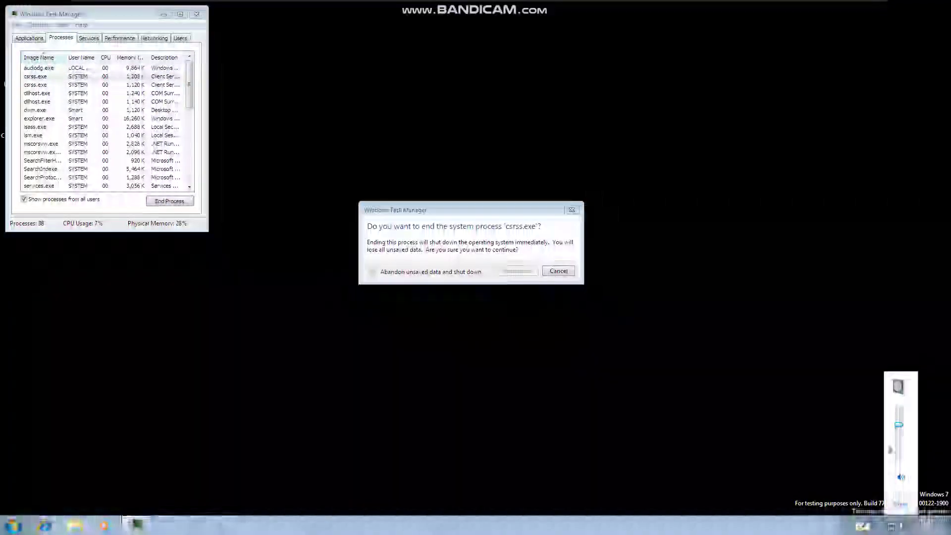
right_click(566, 524)
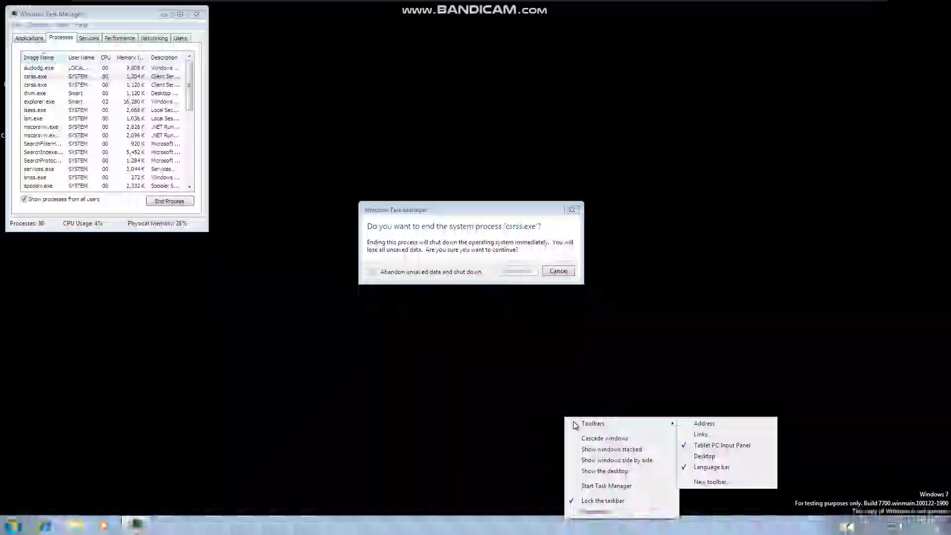
left_click(795, 410)
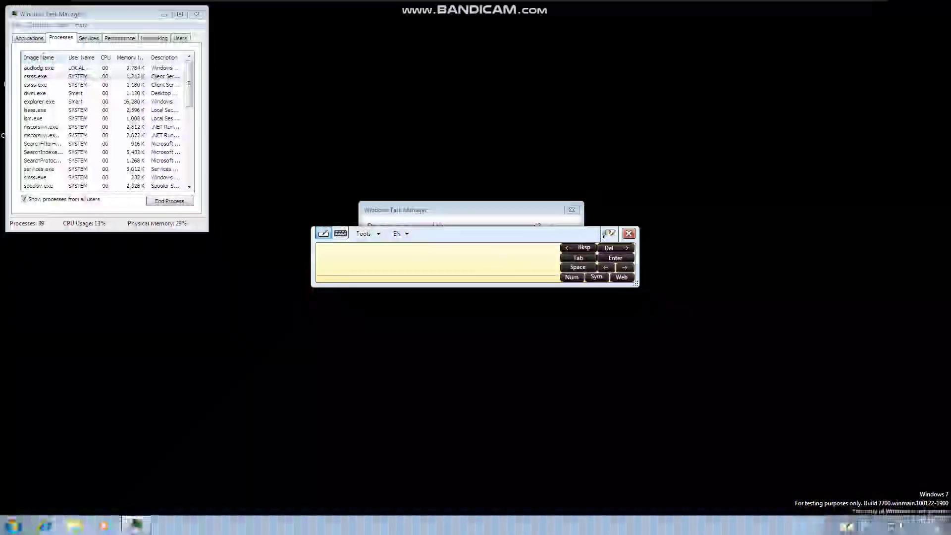
left_click(340, 234)
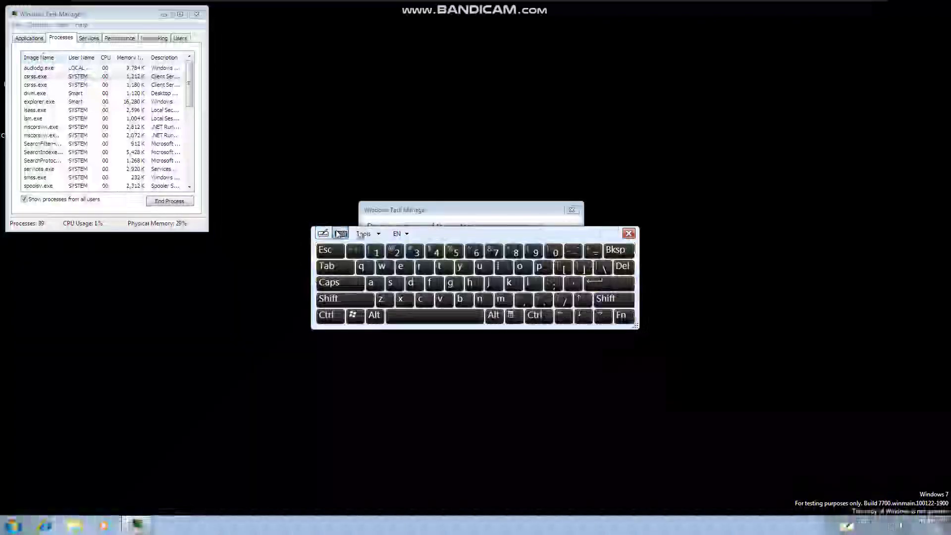
left_click(353, 315)
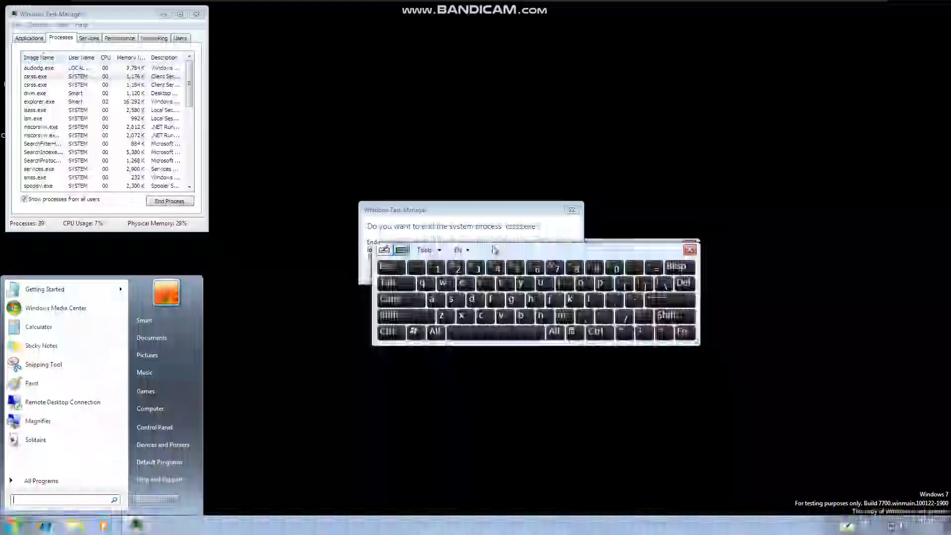
left_click_drag(396, 240, 396, 333)
Step: Choose to abandon unsaved data and confirm the shutdown for csrss.exe with the on-screen keyboard
left_click(440, 276)
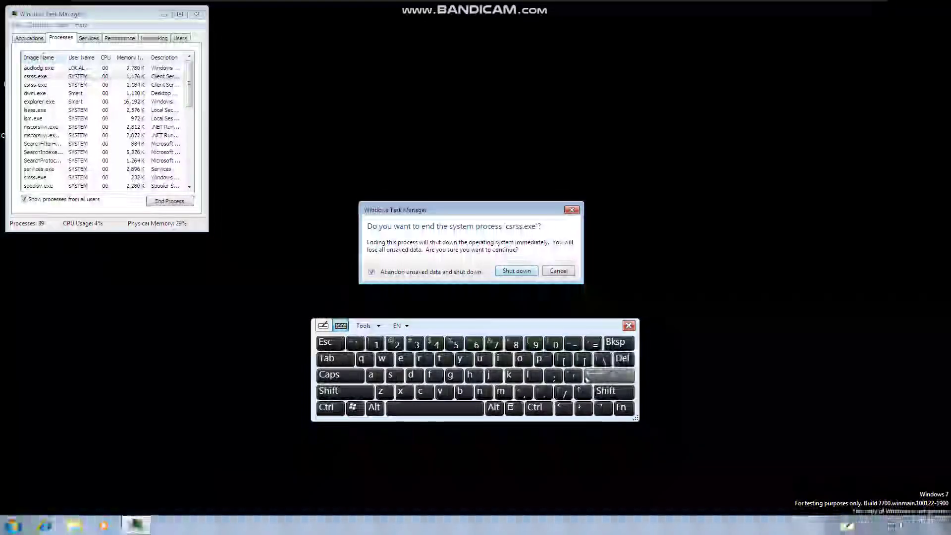
left_click(605, 391)
left_click(604, 375)
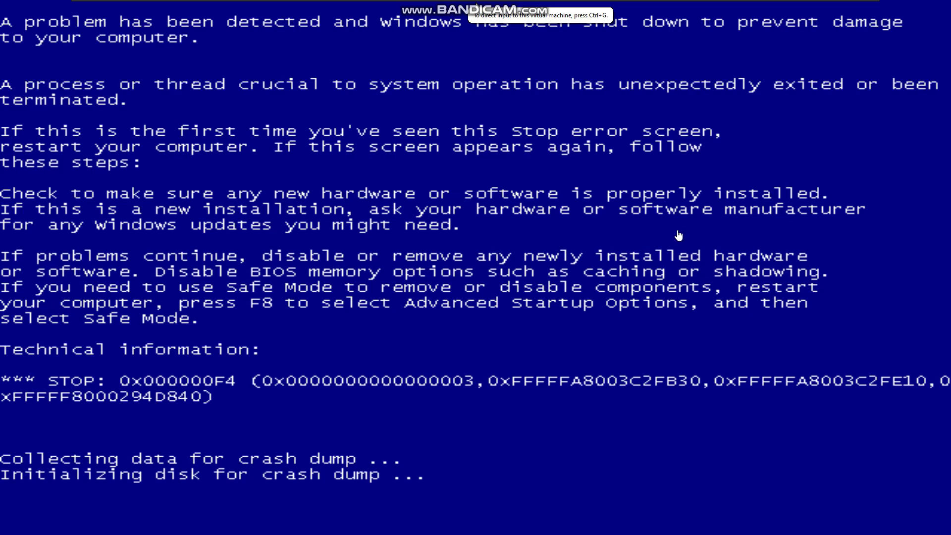
left_click(597, 311)
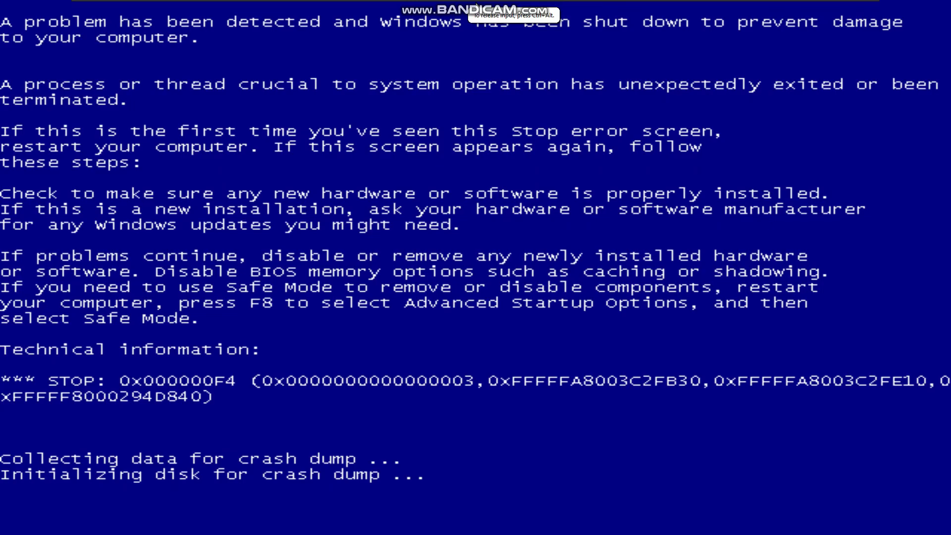
key("ctrl+alt")
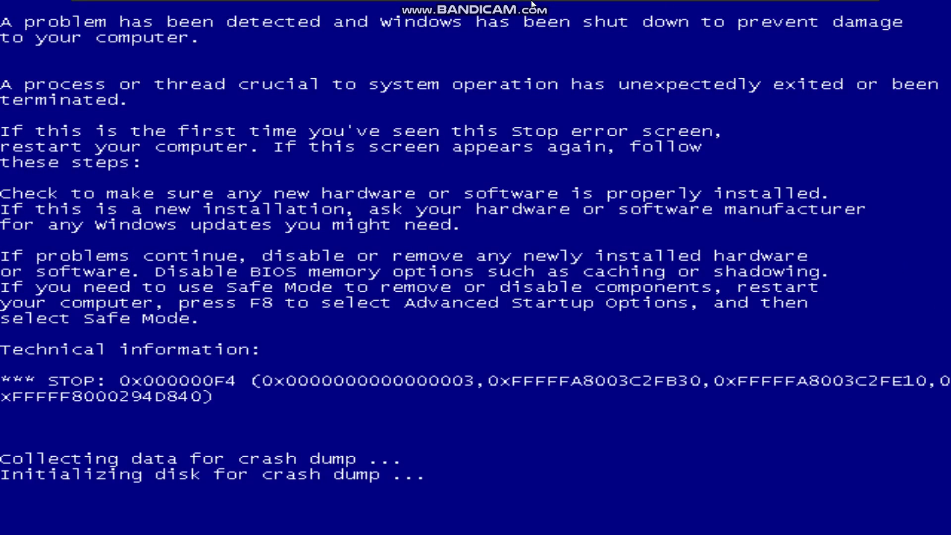
mouse_move(531, 3)
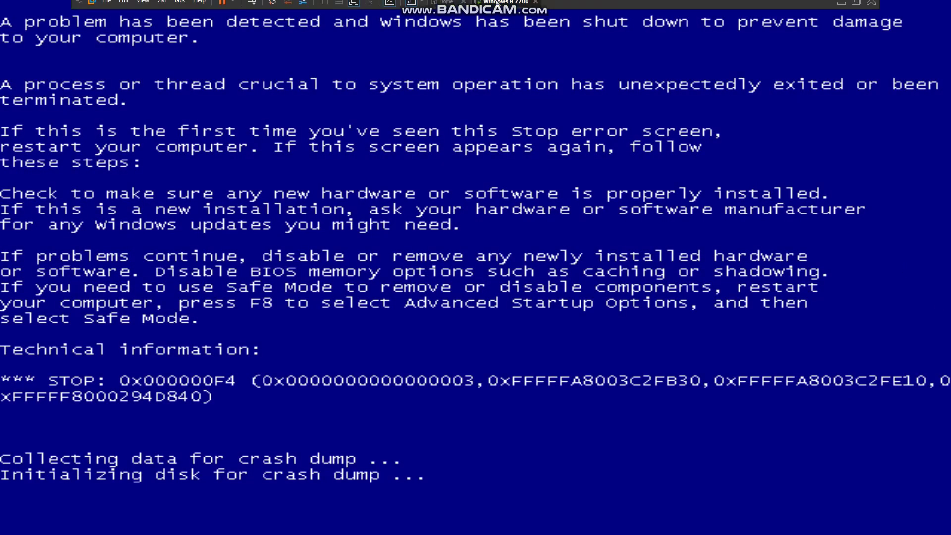